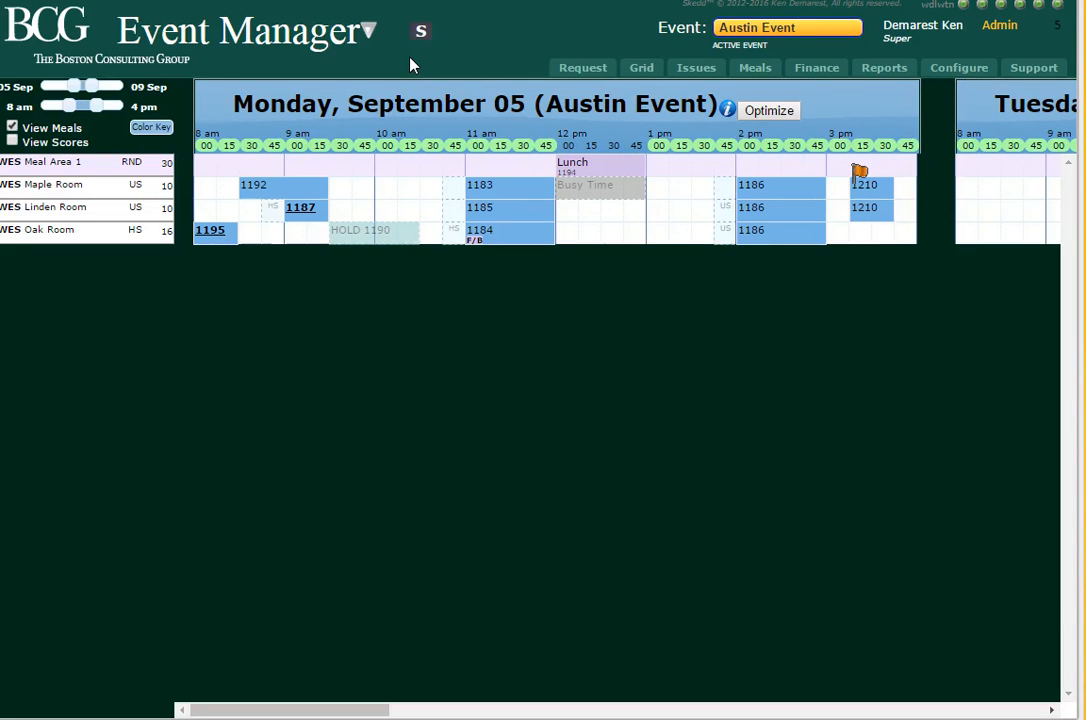
# Create a new meeting group named PreLunch from meeting 1183 (Auto Committee) and save the meeting
pyautogui.click(533, 192)
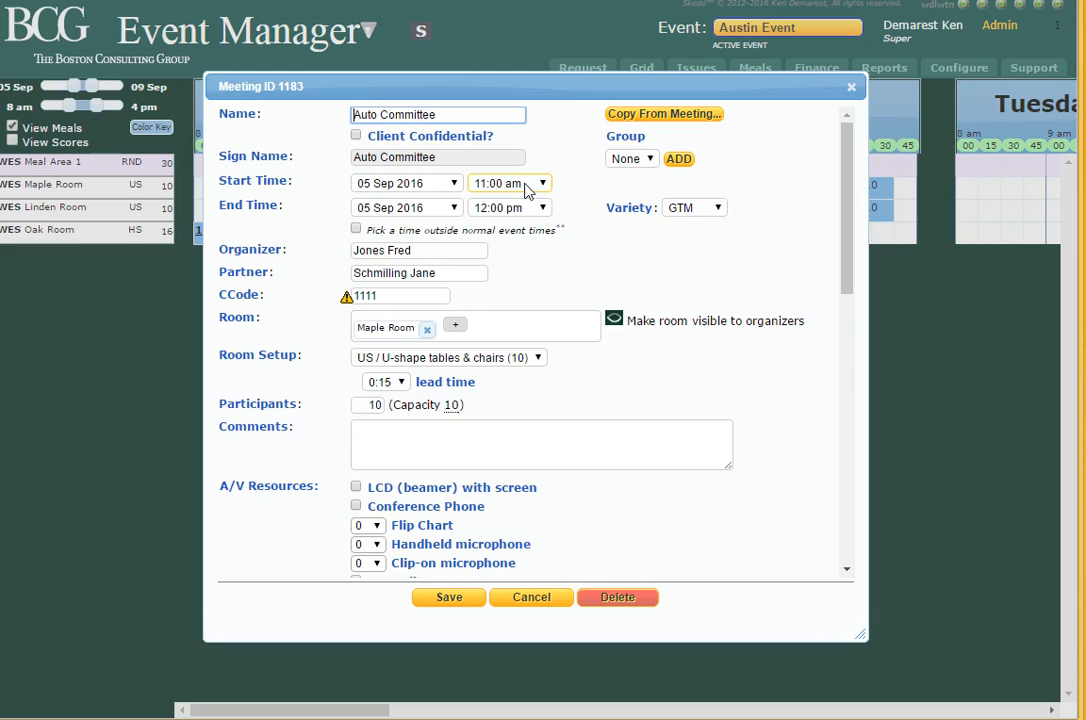
pyautogui.click(686, 168)
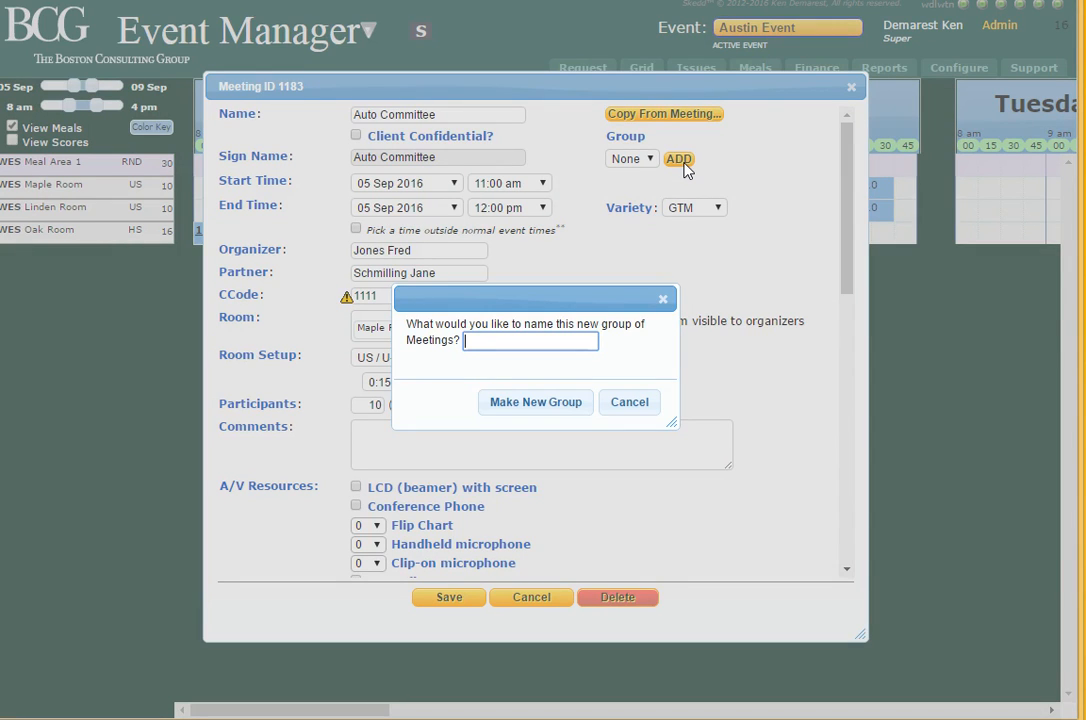
pyautogui.write('PreLunch')
pyautogui.click(564, 410)
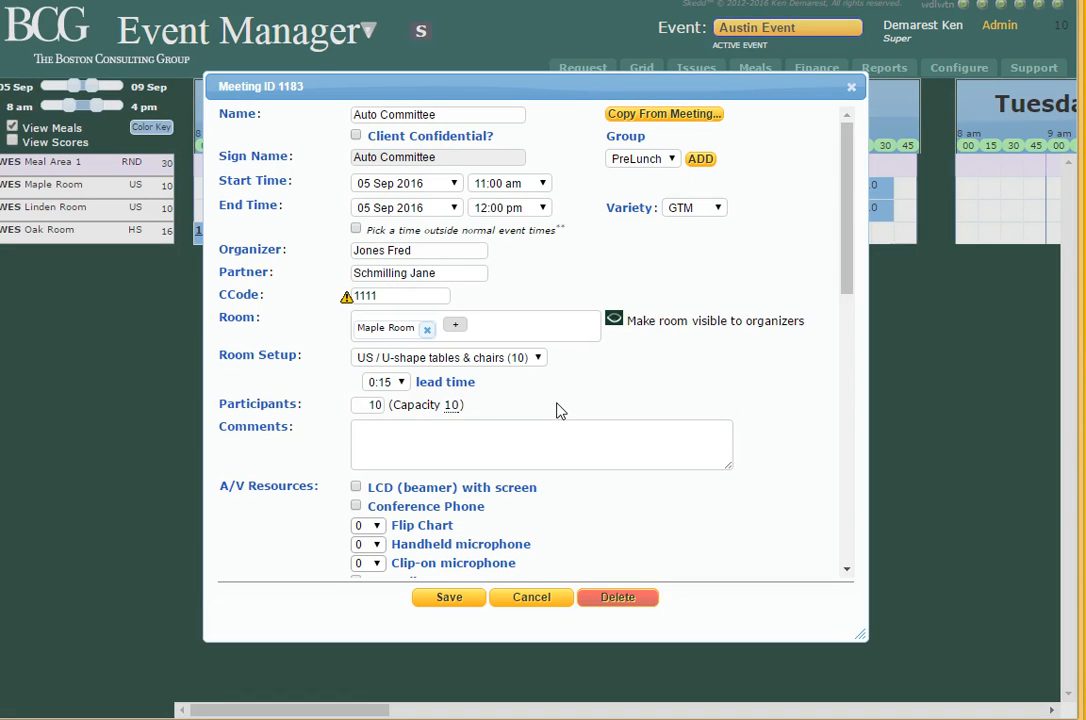
pyautogui.click(471, 602)
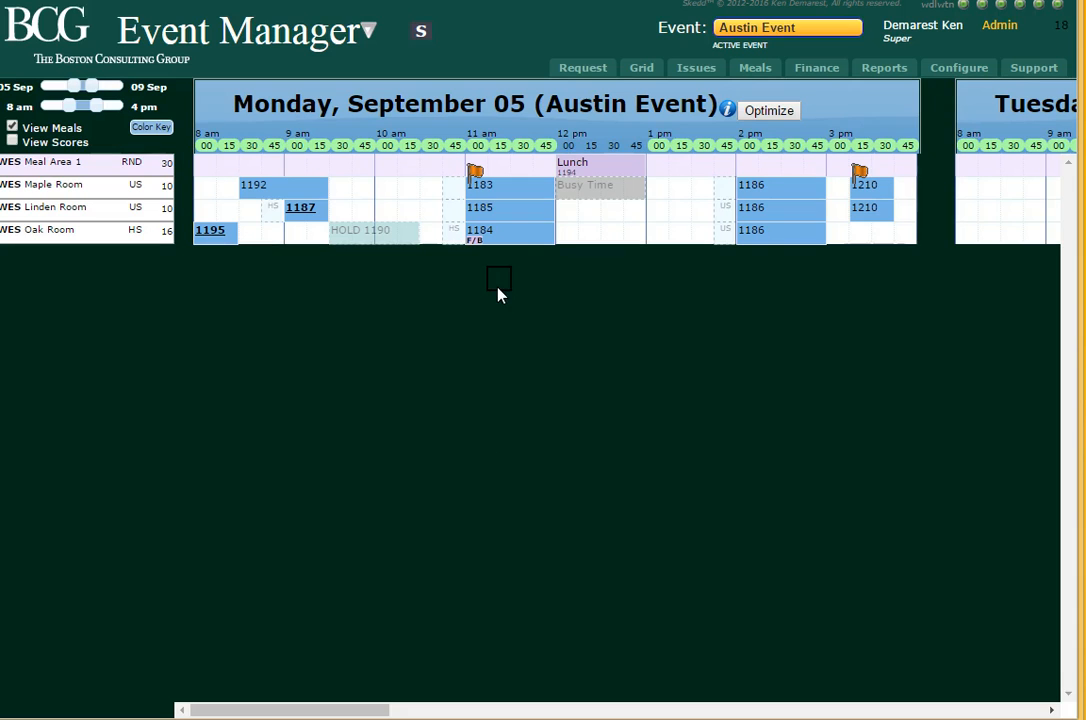
# Assign meeting 1184 (Finance Get Together) in the Oak Room to the PreLunch group and save it
pyautogui.moveTo(529, 193)
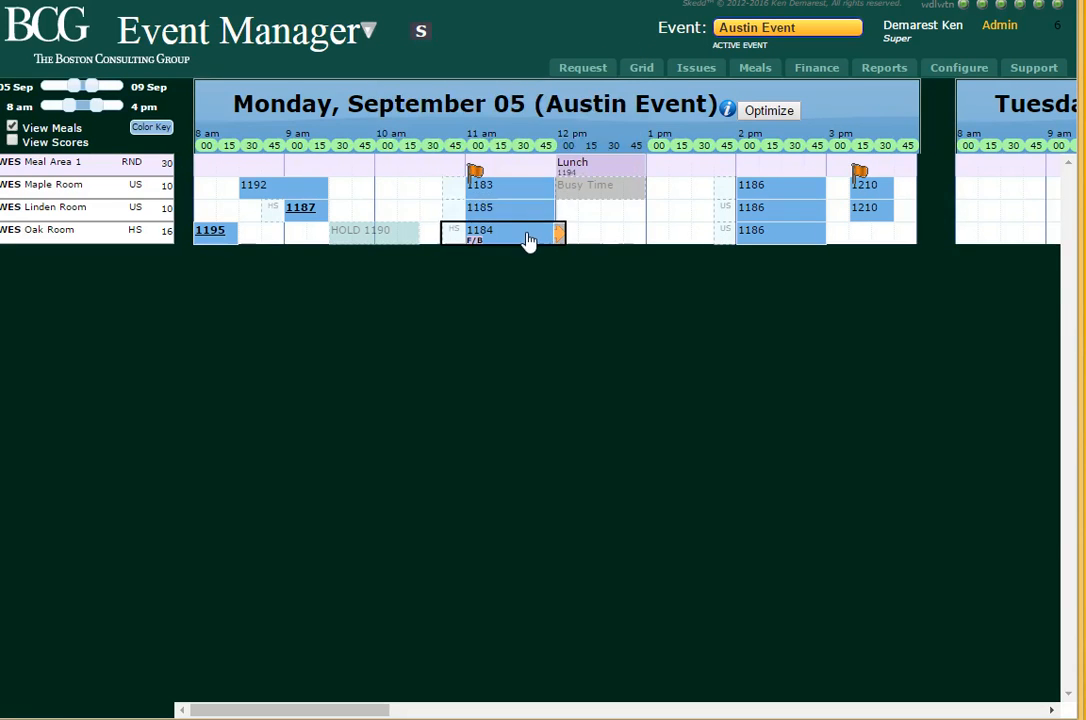
pyautogui.moveTo(525, 241)
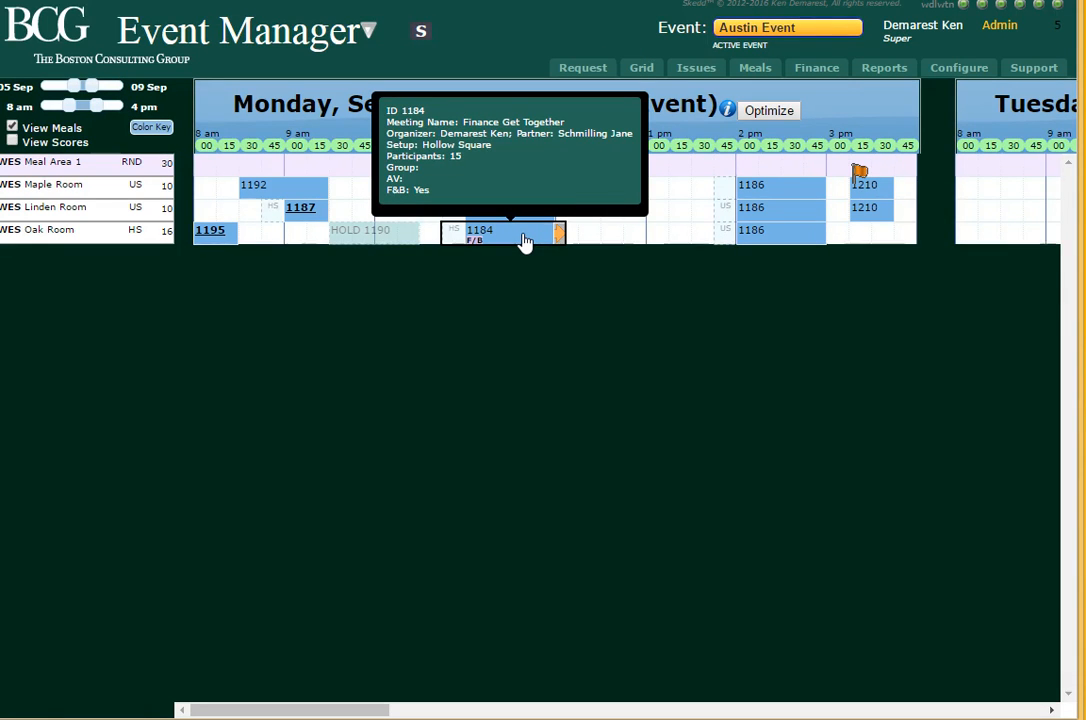
pyautogui.click(525, 241)
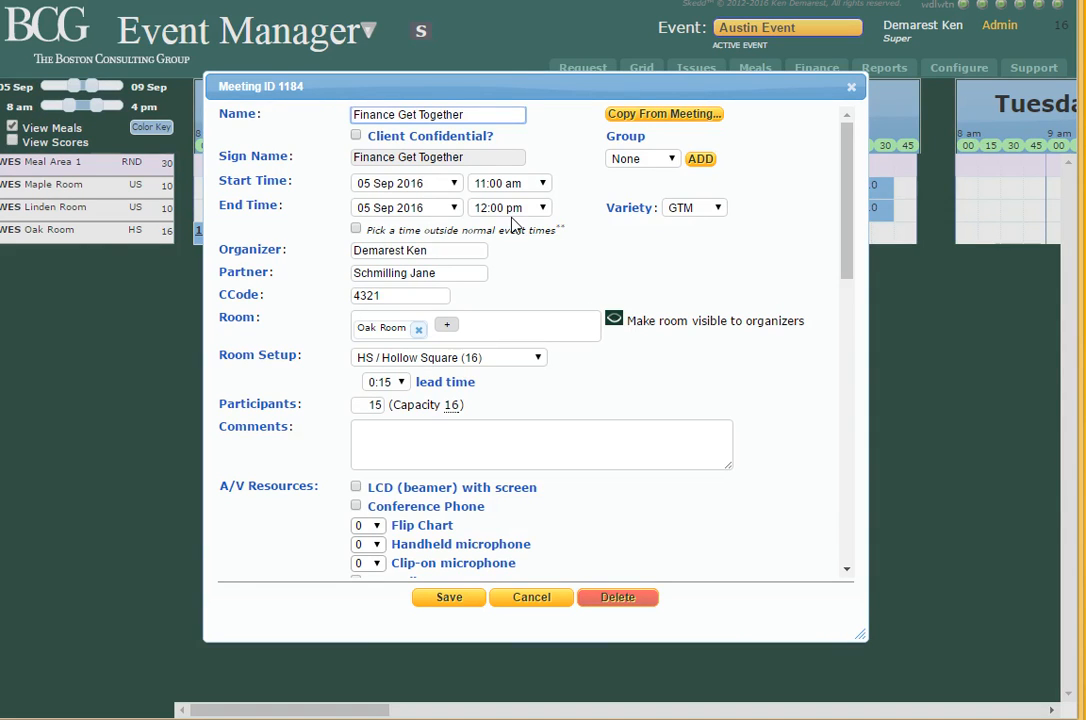
pyautogui.click(672, 164)
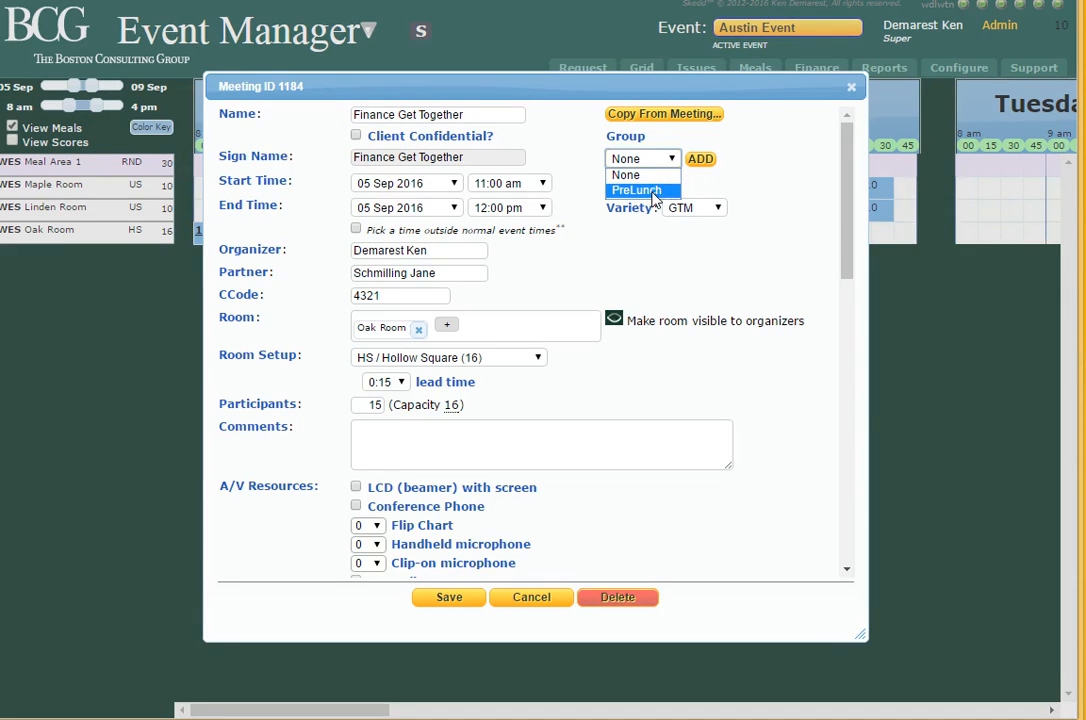
pyautogui.click(653, 193)
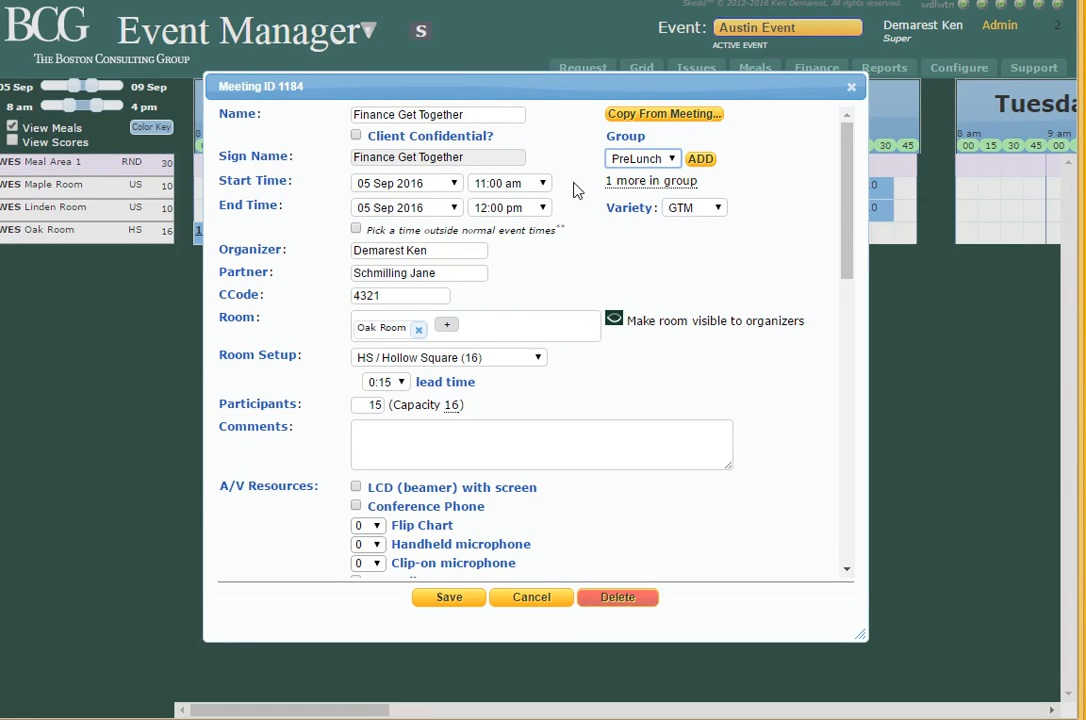
pyautogui.moveTo(650, 188)
pyautogui.click(451, 597)
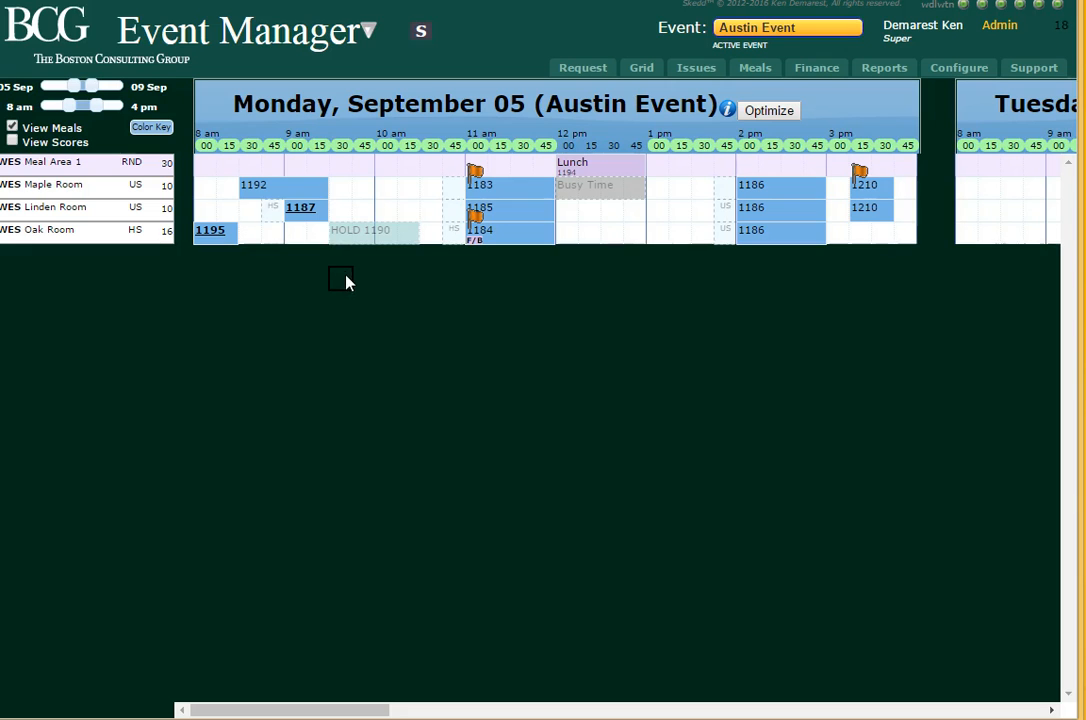
# Assign meeting 1187 (Quick Preso) in the Linden Room to the PreLunch group, check the group's members and save
pyautogui.click(331, 213)
pyautogui.click(623, 158)
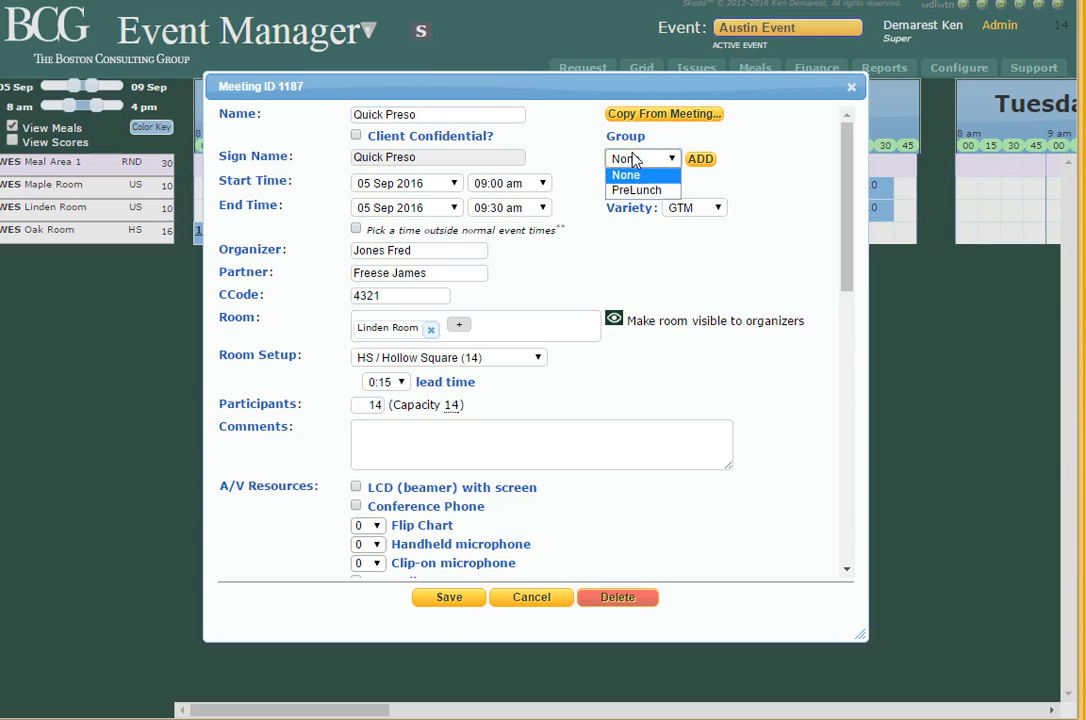
pyautogui.click(636, 190)
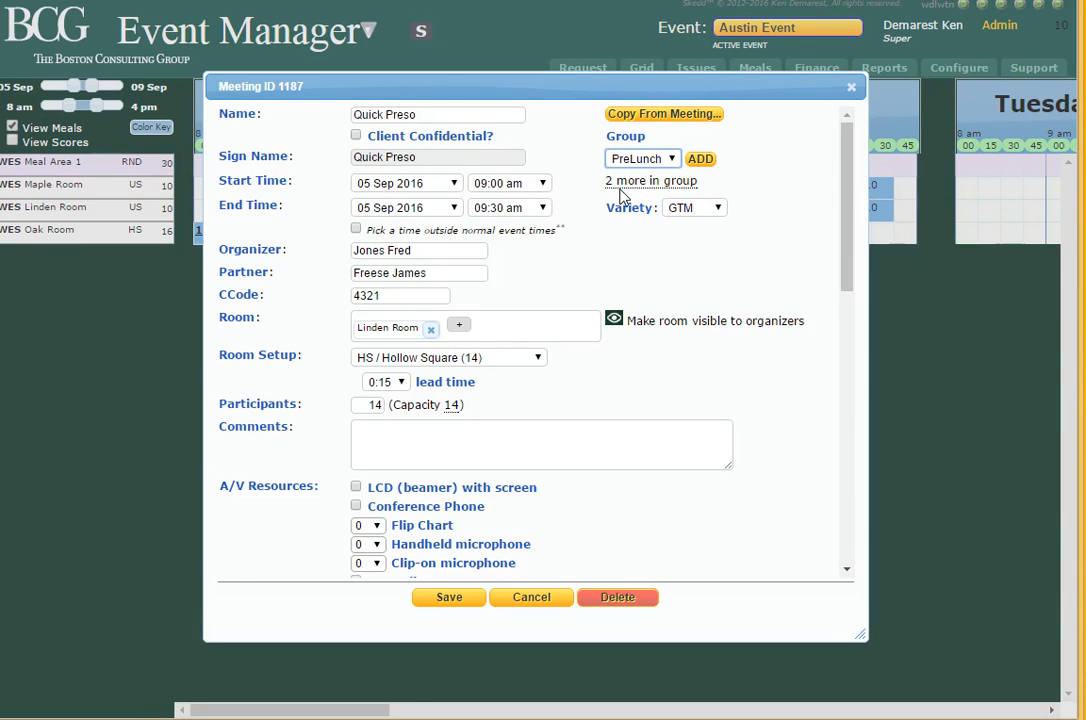
pyautogui.moveTo(638, 188)
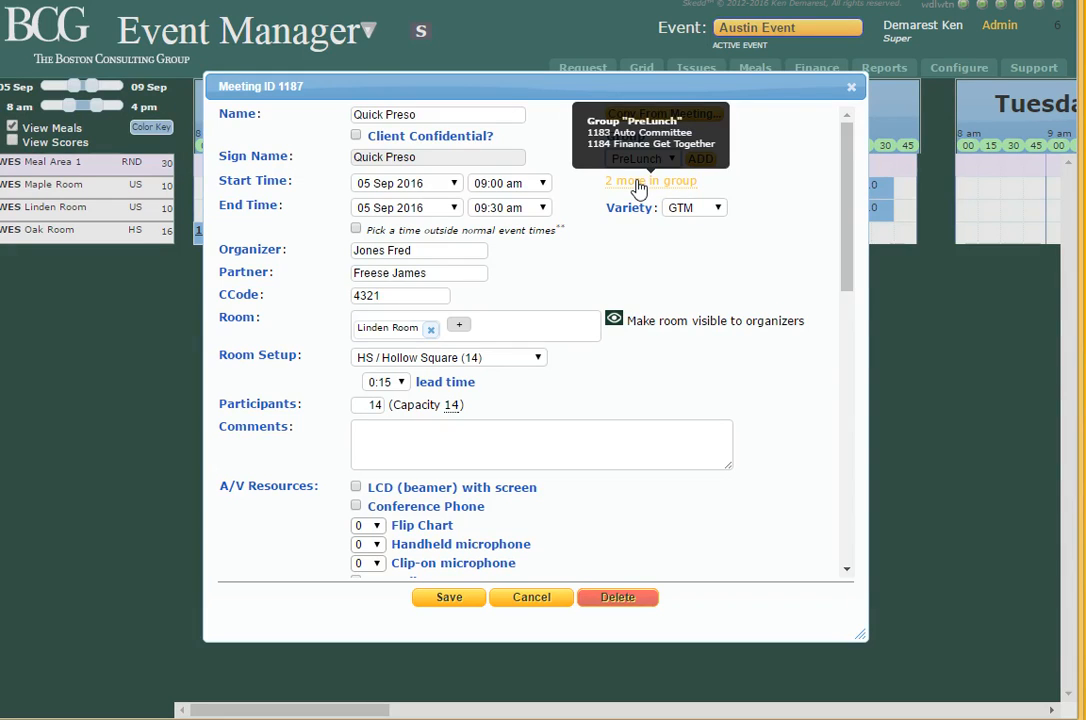
pyautogui.click(447, 597)
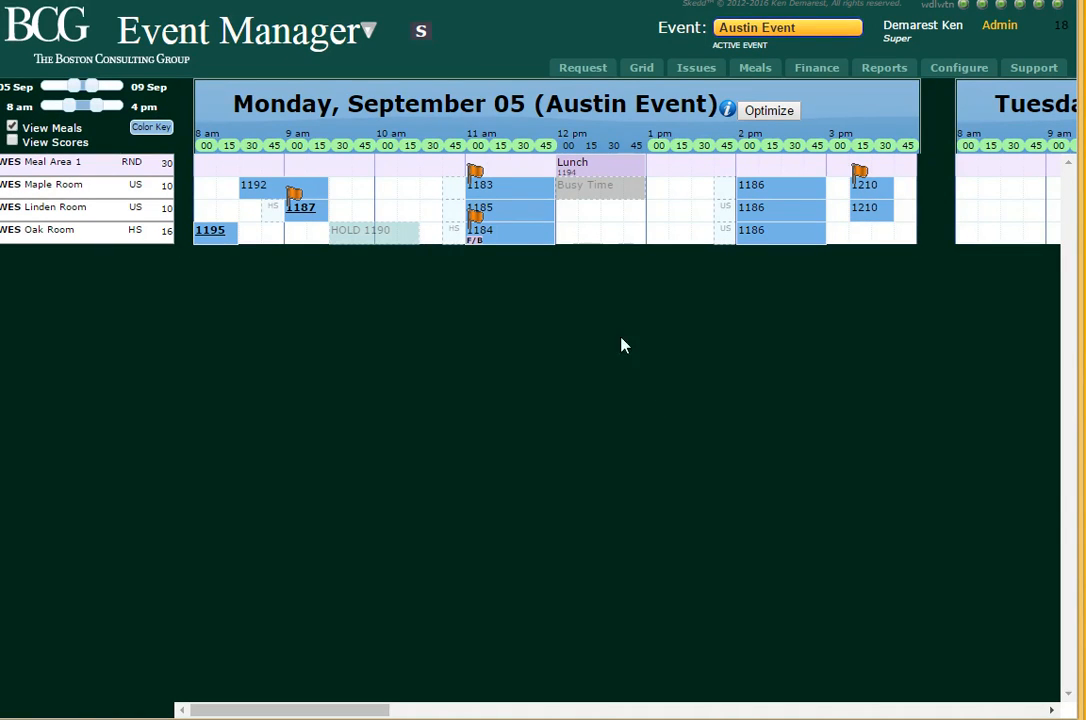
# Change the room setup of meeting 1183 (Auto Committee) to HS / Hollow Square and save the meeting
pyautogui.moveTo(497, 172)
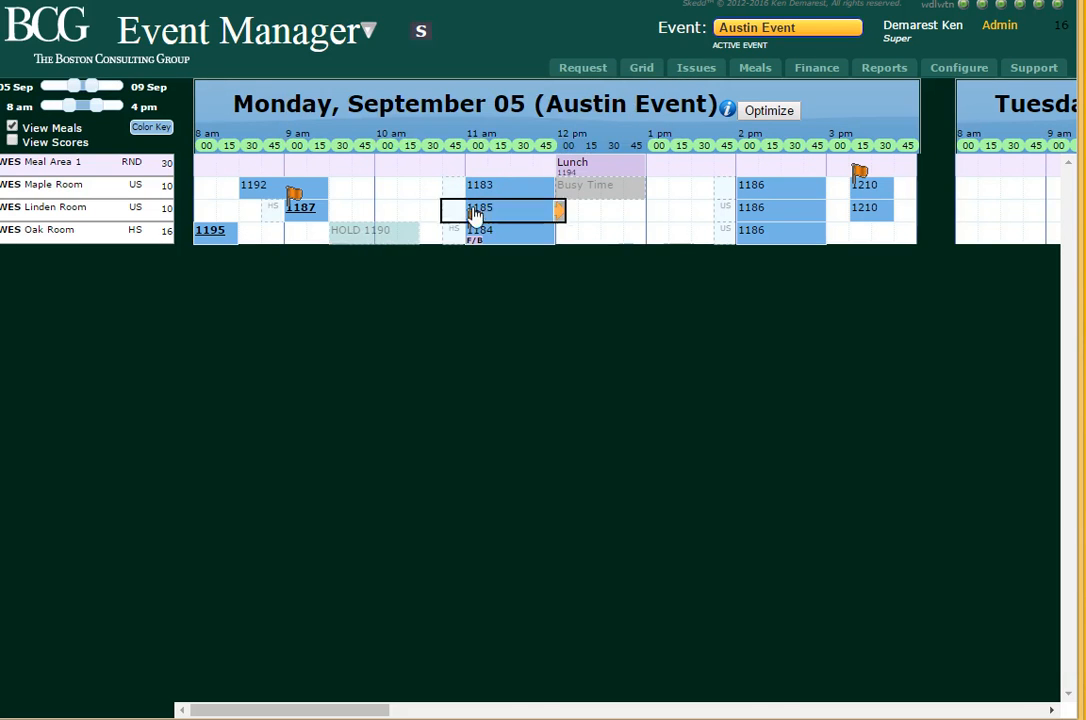
pyautogui.moveTo(480, 226)
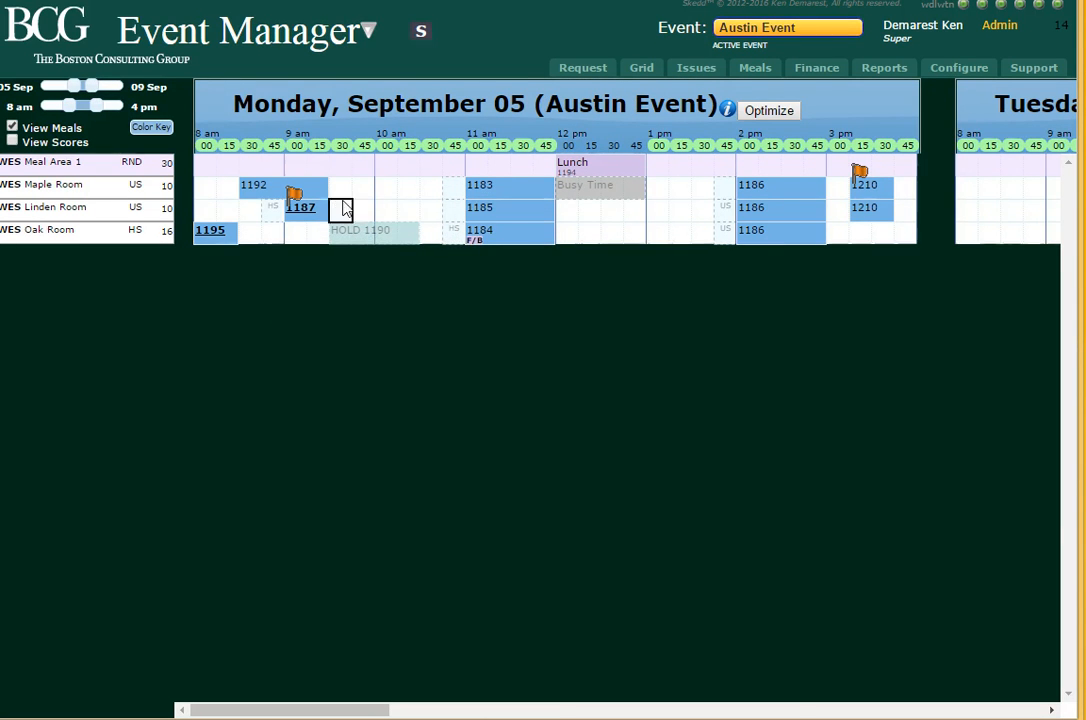
pyautogui.moveTo(300, 197)
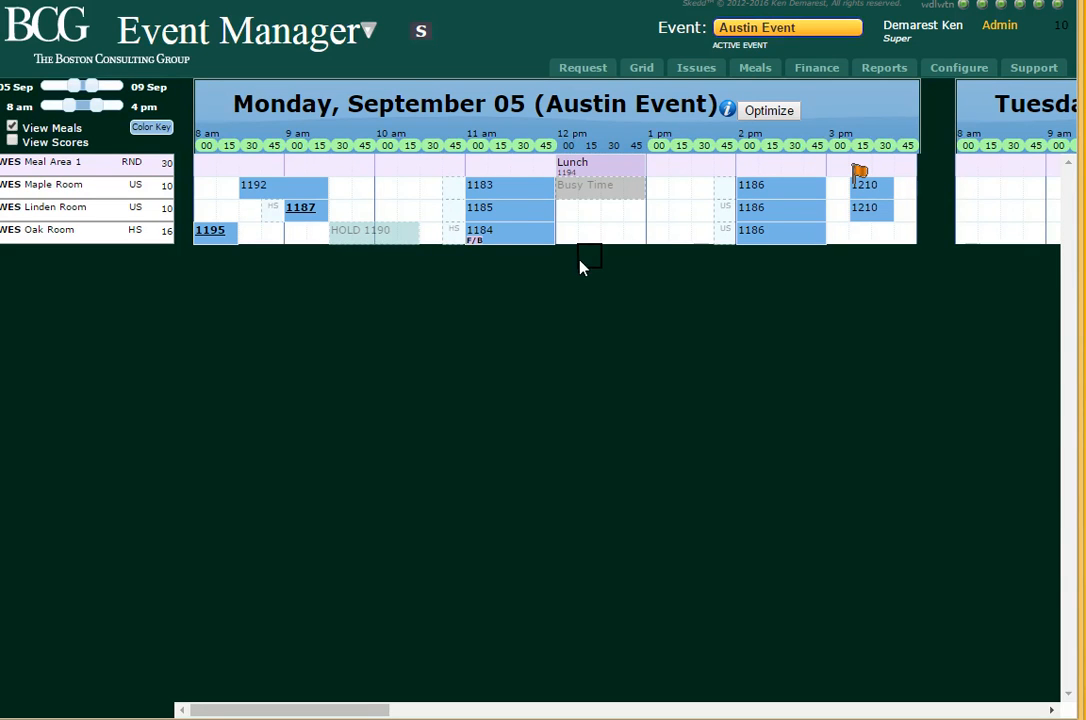
pyautogui.moveTo(528, 196)
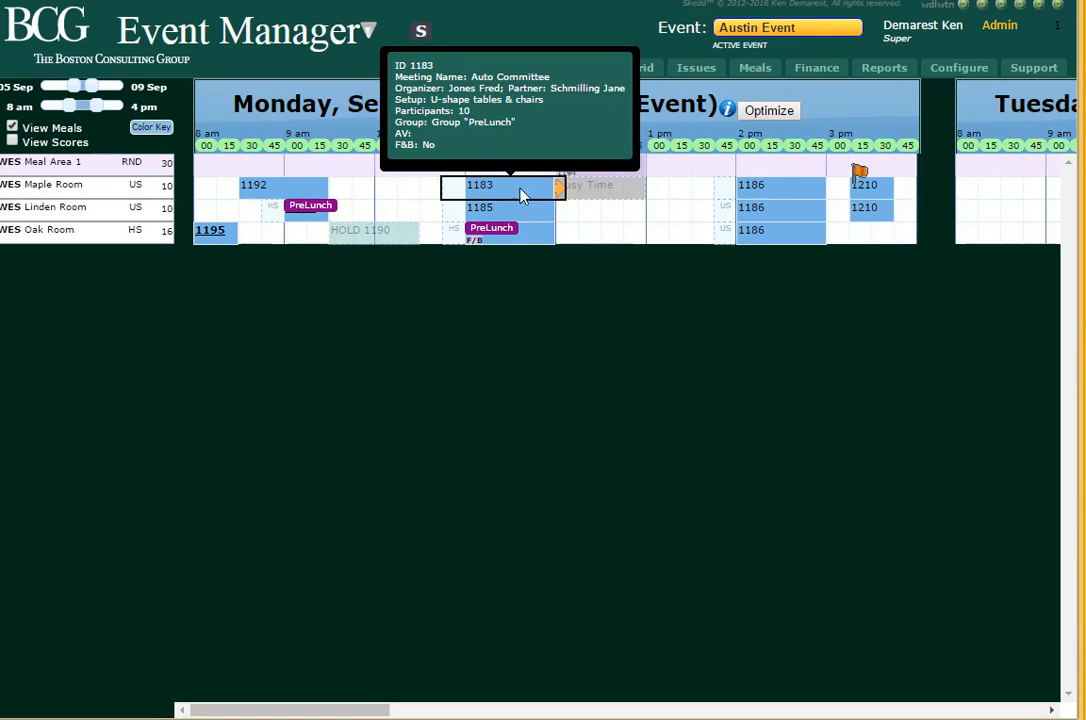
pyautogui.click(521, 194)
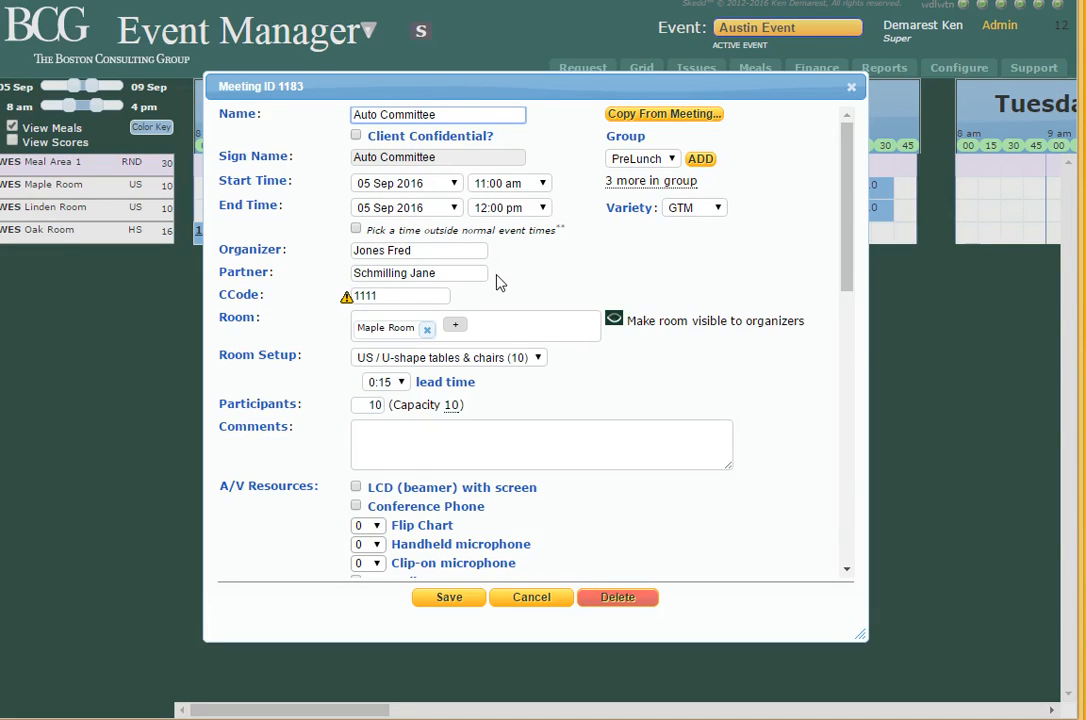
pyautogui.click(506, 364)
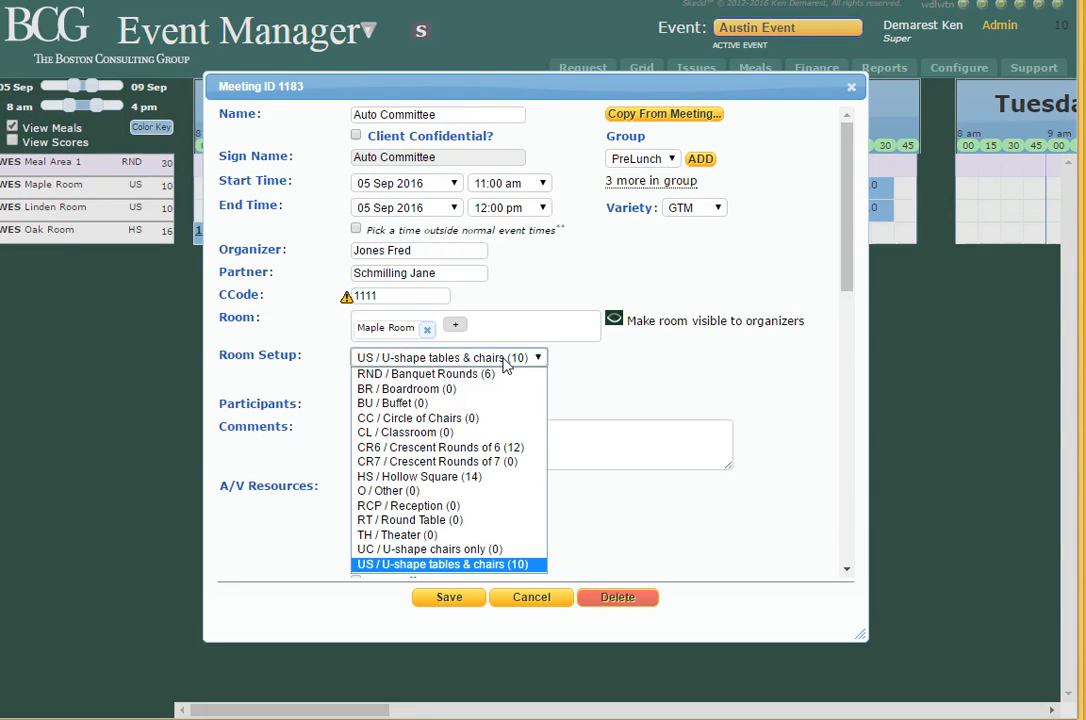
pyautogui.click(455, 477)
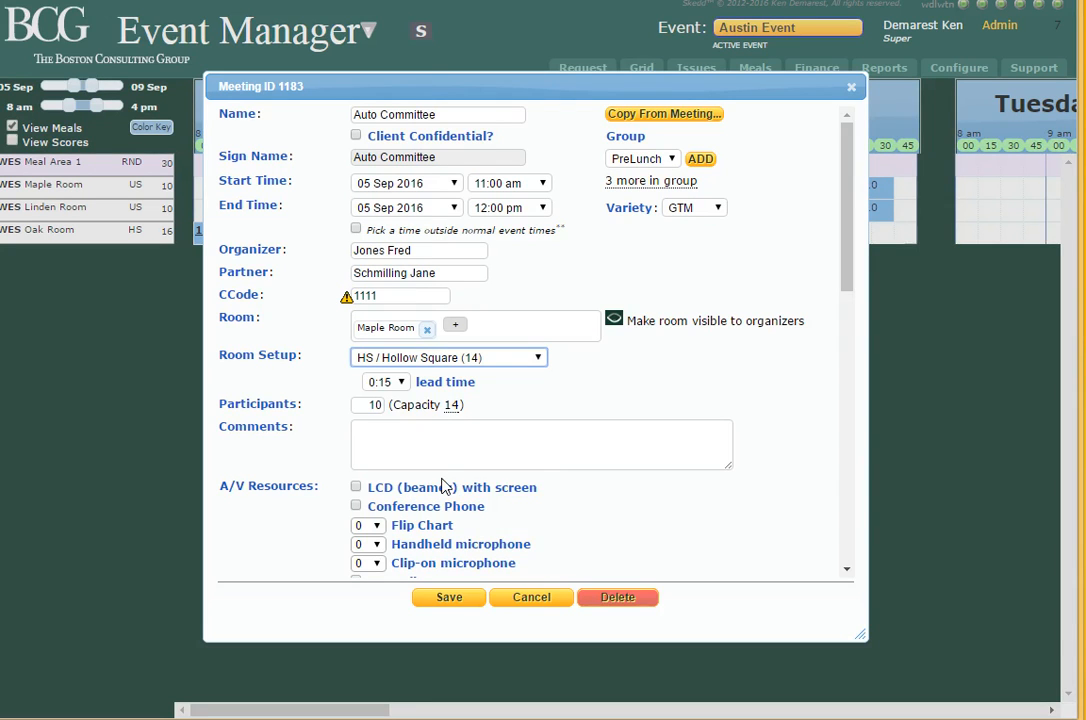
pyautogui.click(450, 597)
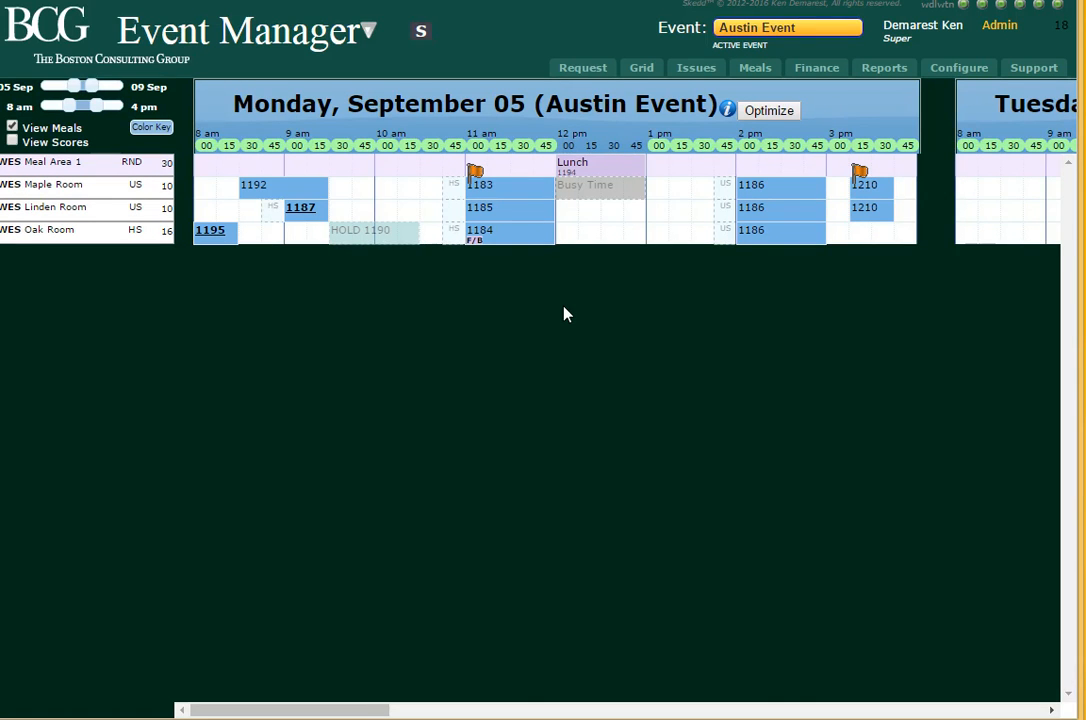
# Review the room setups of meetings 1184 and 1187 in the PreLunch group, closing each without changes
pyautogui.click(521, 240)
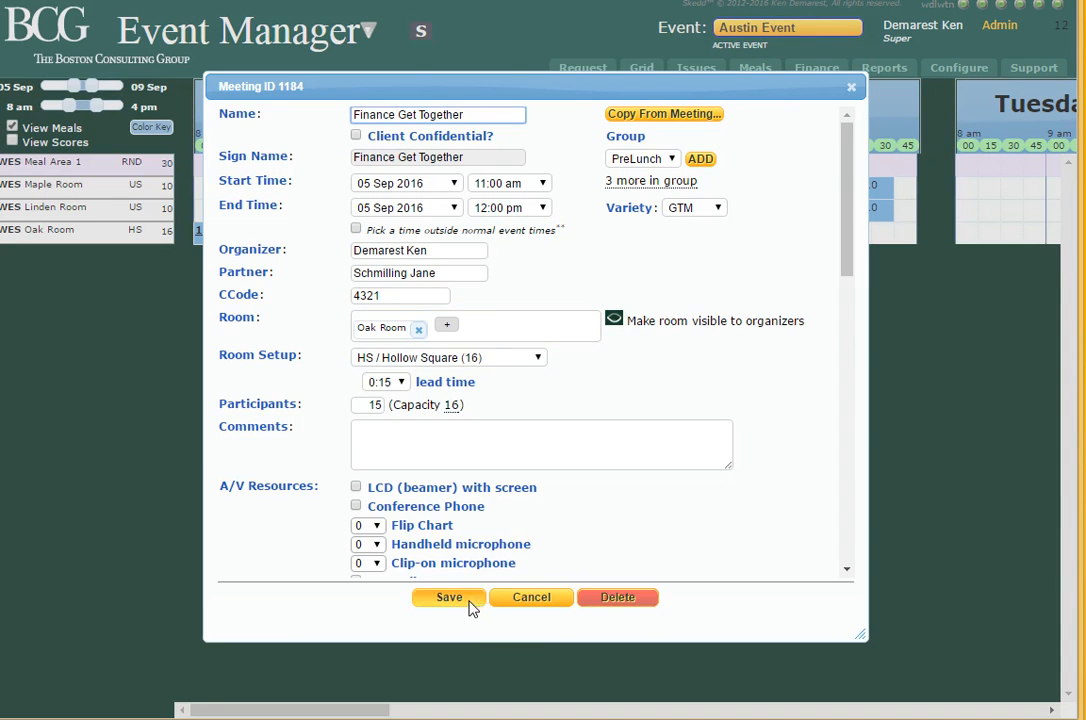
pyautogui.click(529, 597)
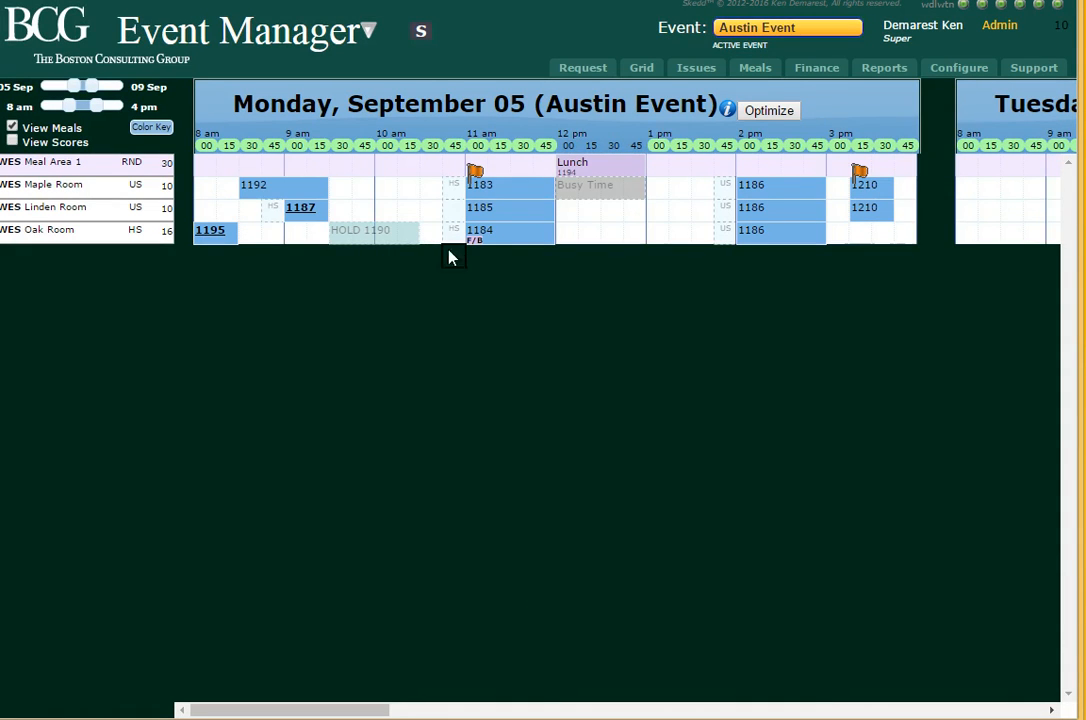
pyautogui.moveTo(466, 244)
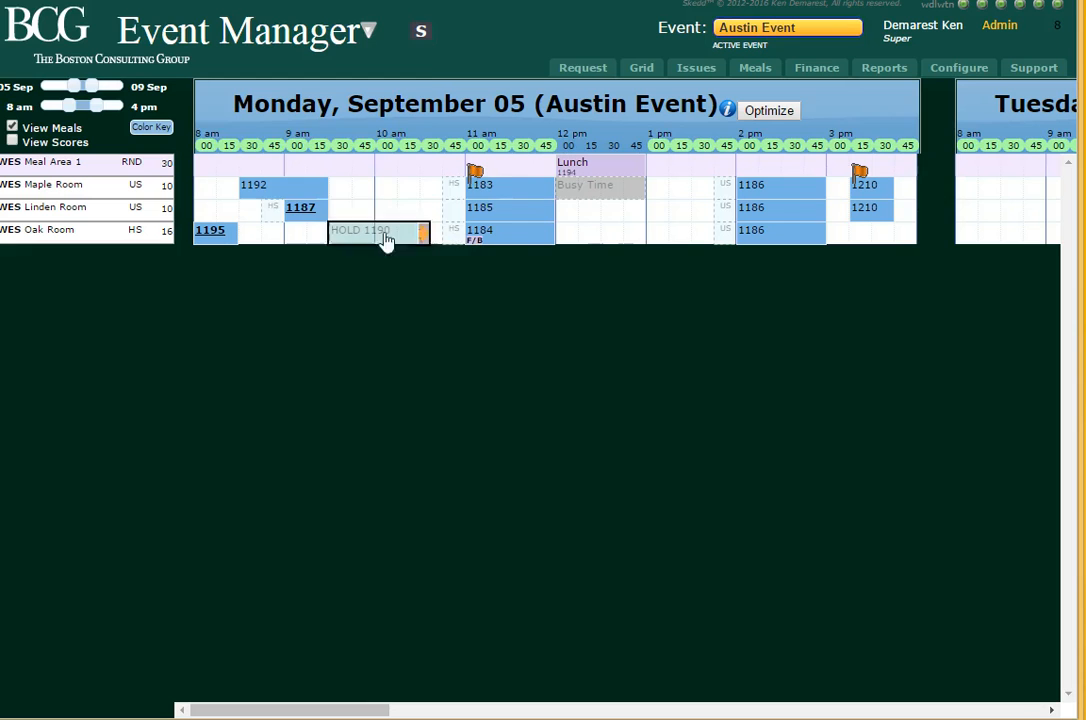
pyautogui.moveTo(313, 212)
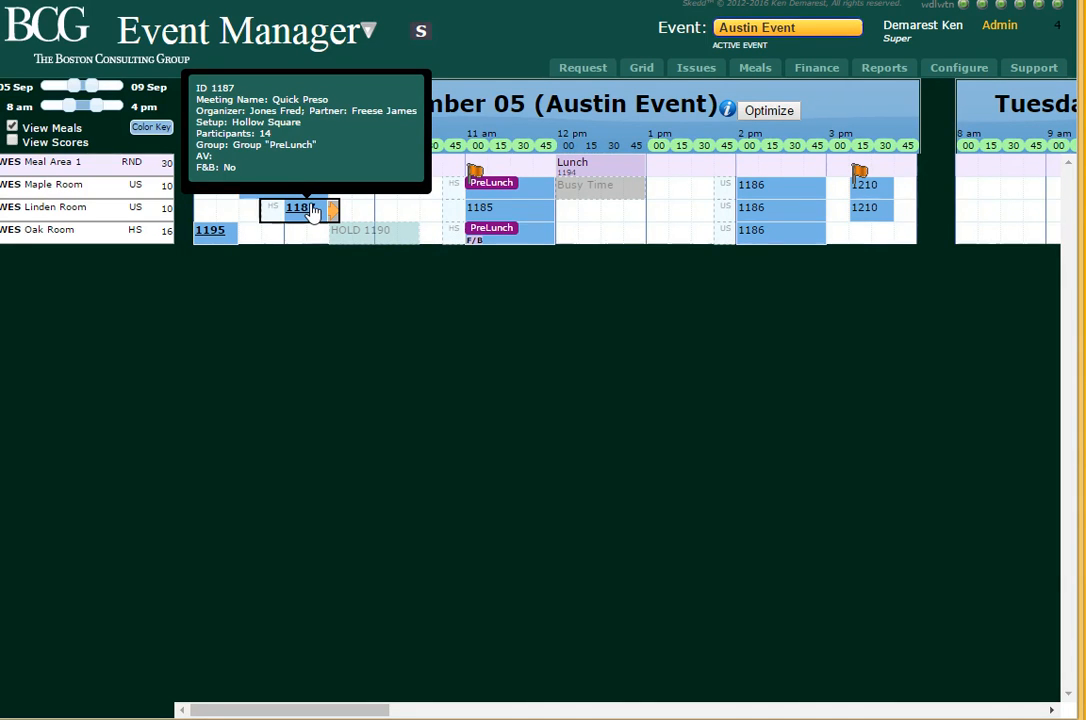
pyautogui.click(310, 210)
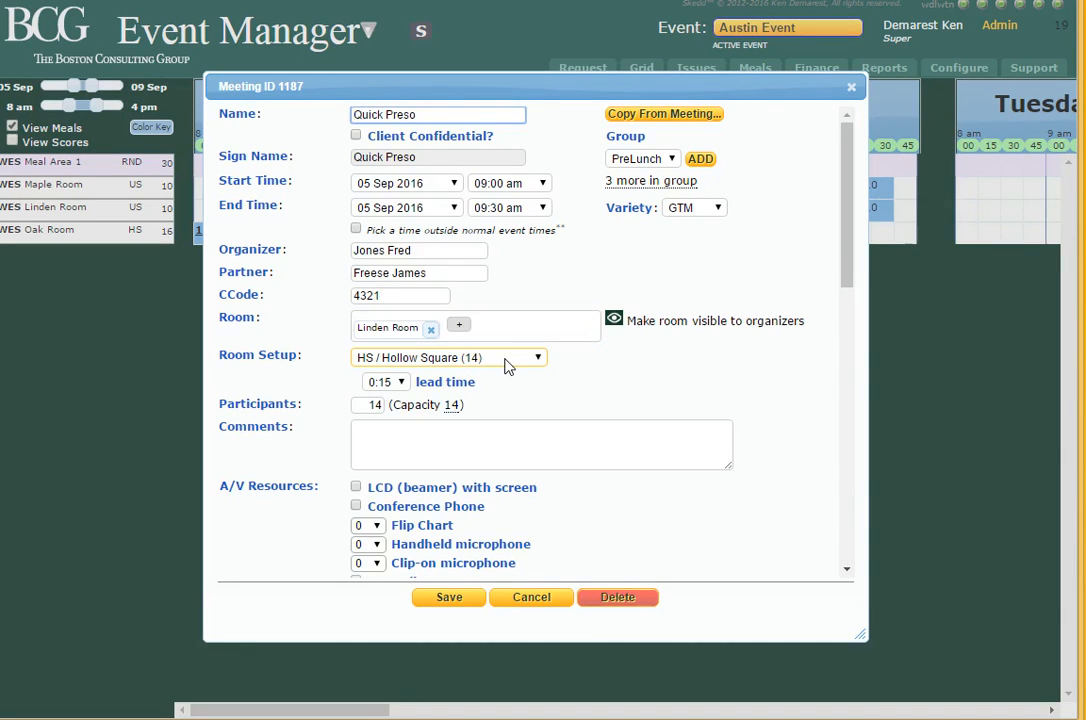
pyautogui.click(524, 604)
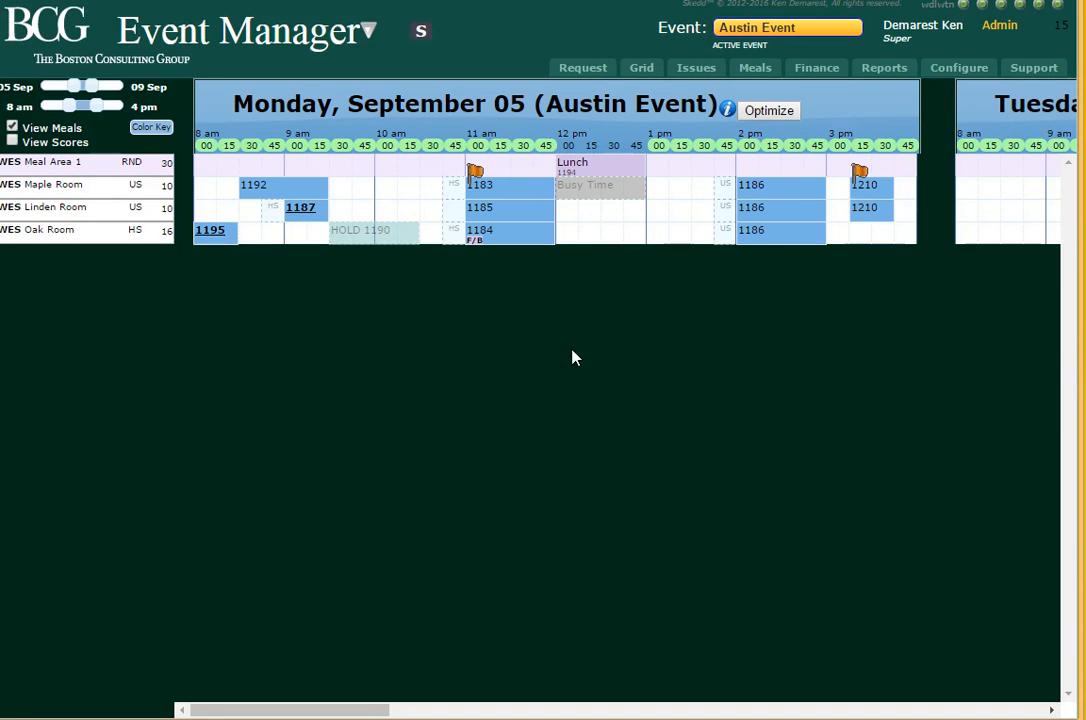
# Set the start time of meeting 1183 (Auto Committee) to 10:45 am and save it
pyautogui.moveTo(505, 190)
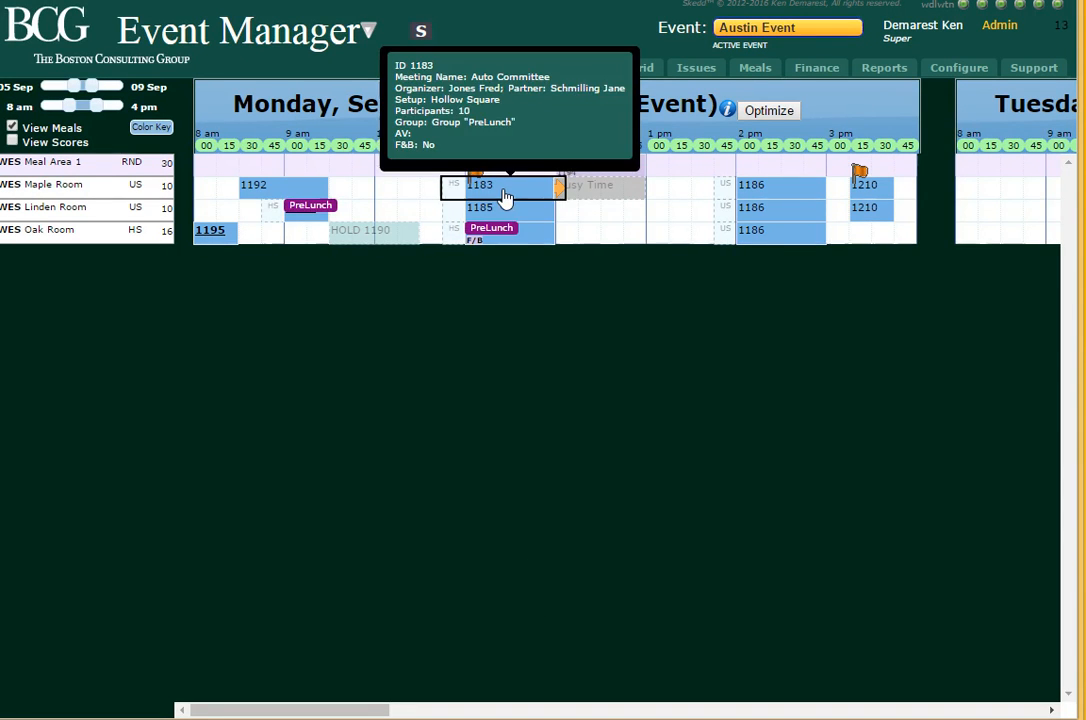
pyautogui.click(505, 192)
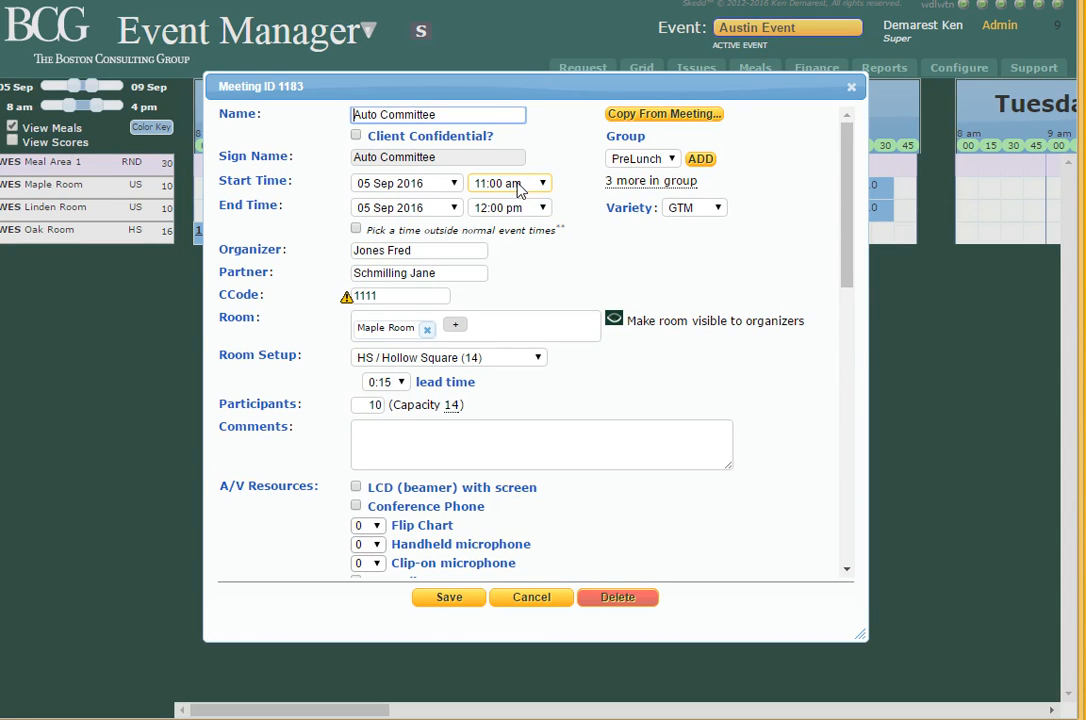
pyautogui.click(519, 190)
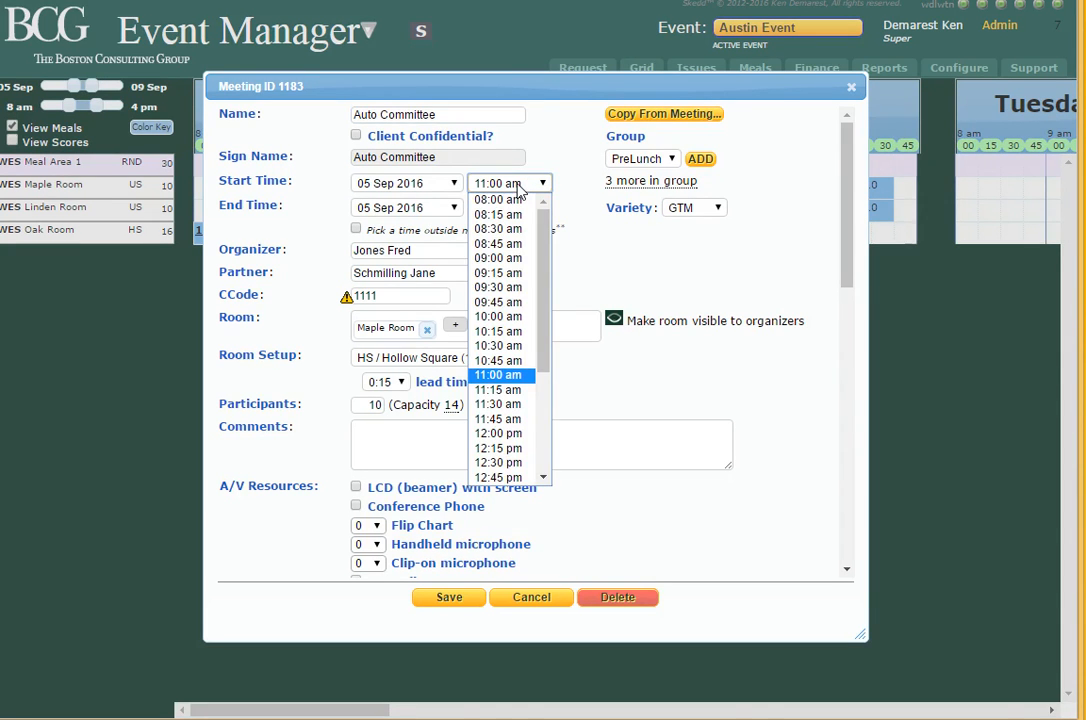
pyautogui.click(488, 361)
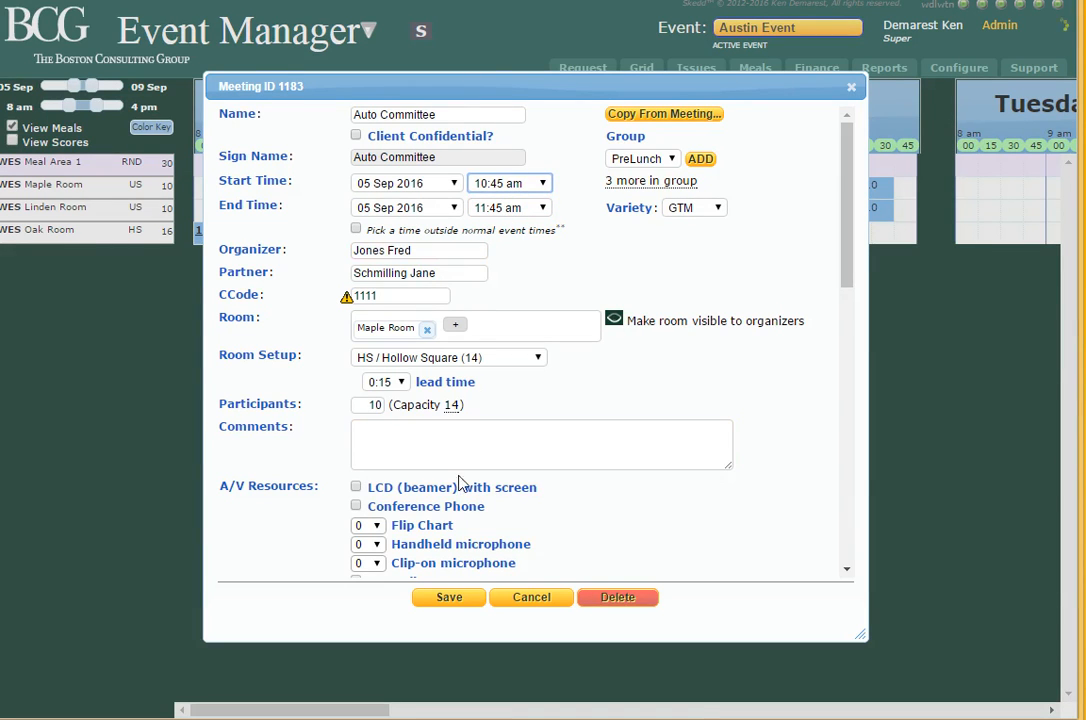
pyautogui.click(449, 598)
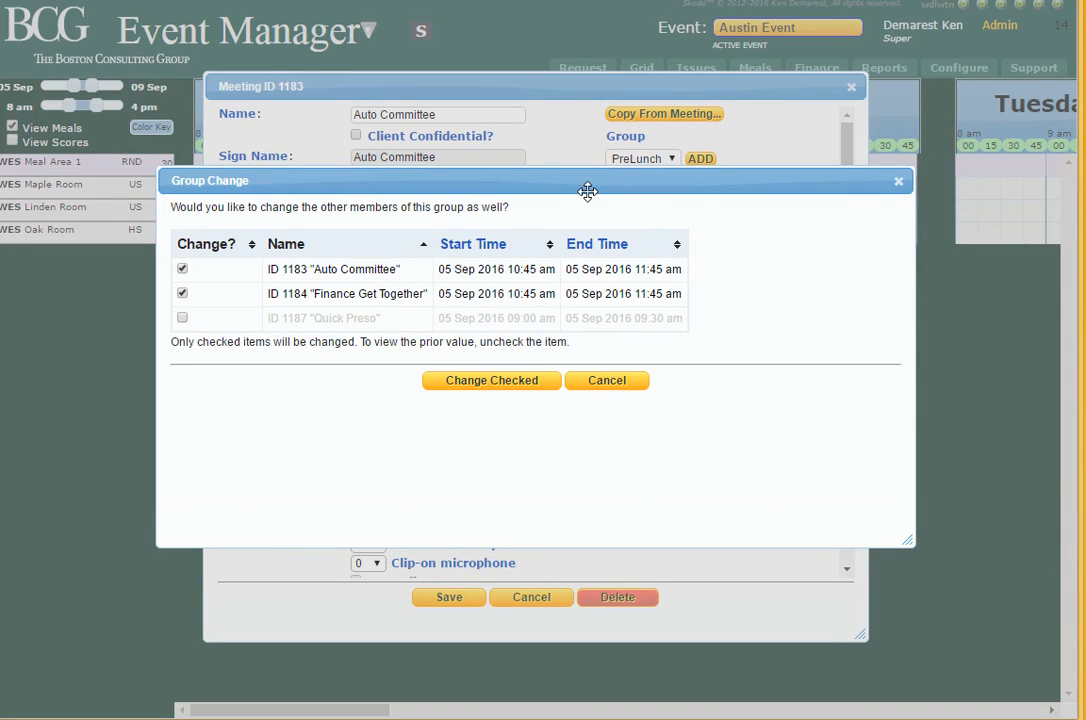
# Apply the group time change to meetings 1183 and 1184 only, leaving 1187 (Quick Preso) excluded
pyautogui.moveTo(587, 191); pyautogui.dragTo(671, 284)
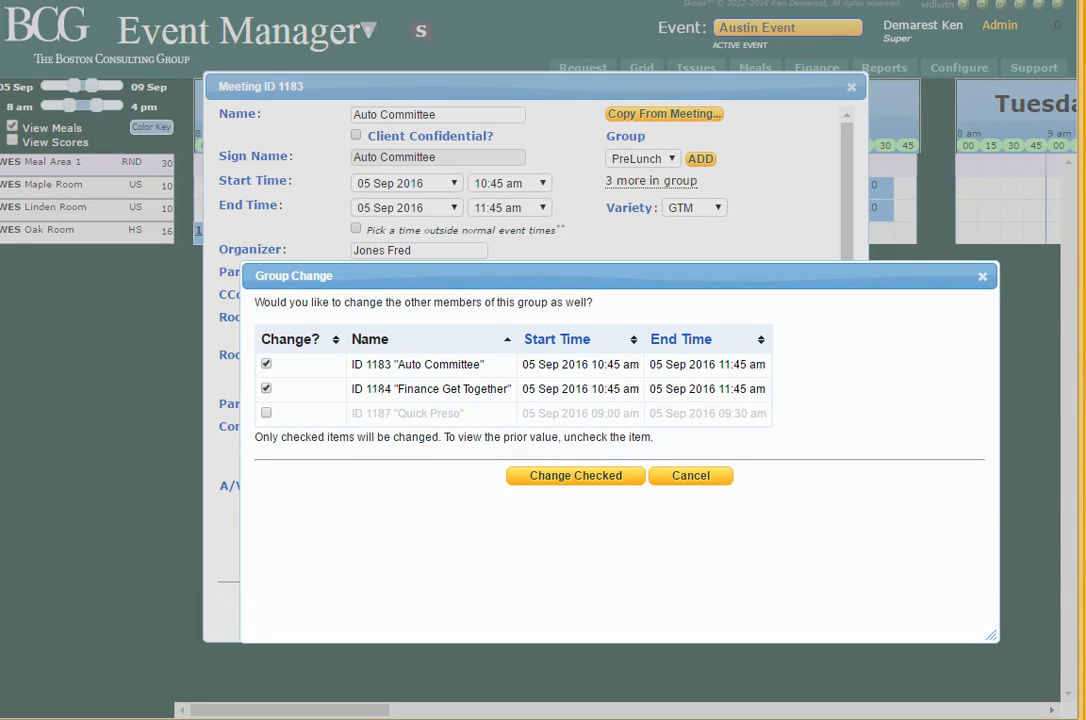
pyautogui.moveTo(366, 389); pyautogui.dragTo(392, 389)
pyautogui.click(434, 366)
pyautogui.click(267, 413)
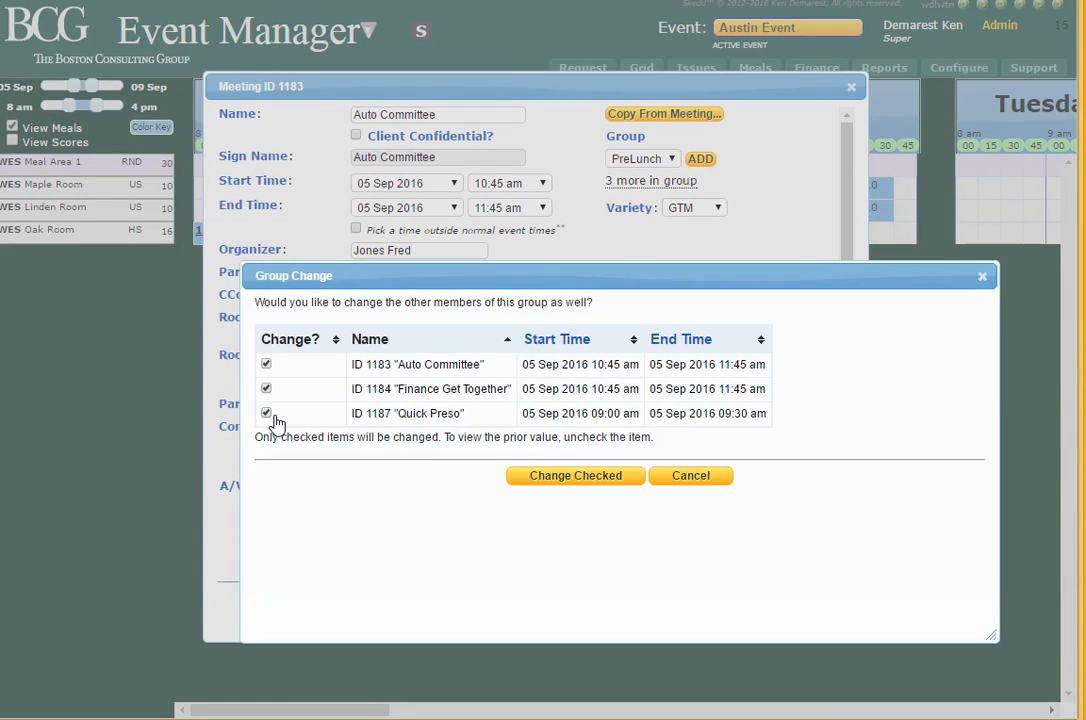
pyautogui.click(271, 416)
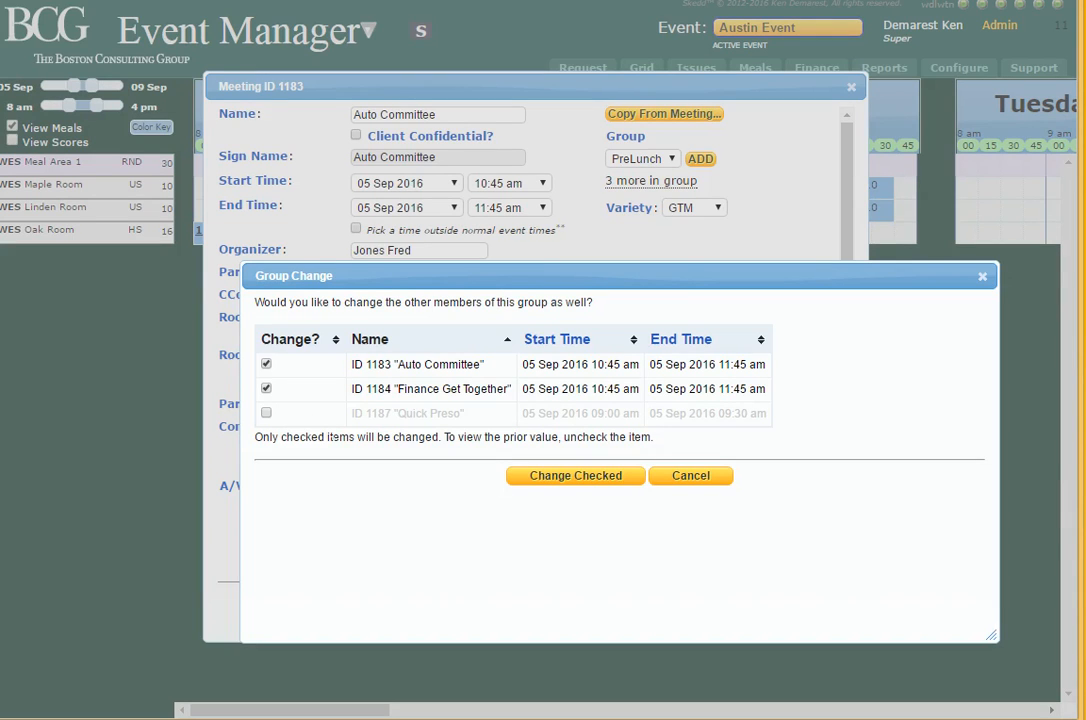
pyautogui.click(586, 476)
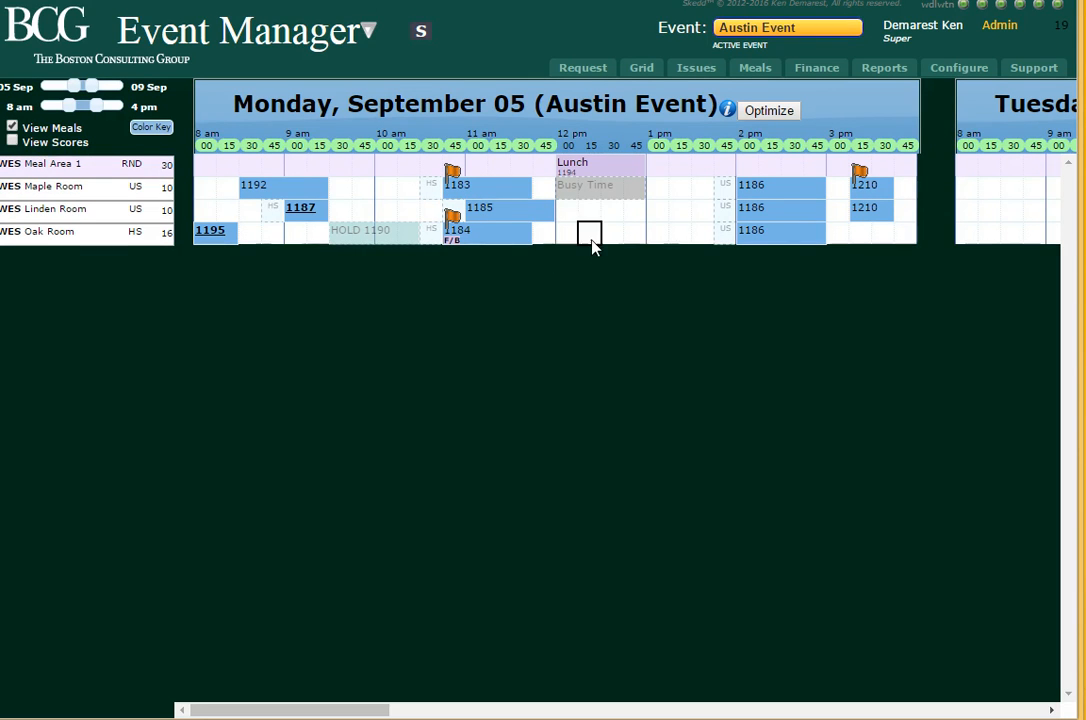
pyautogui.moveTo(502, 194)
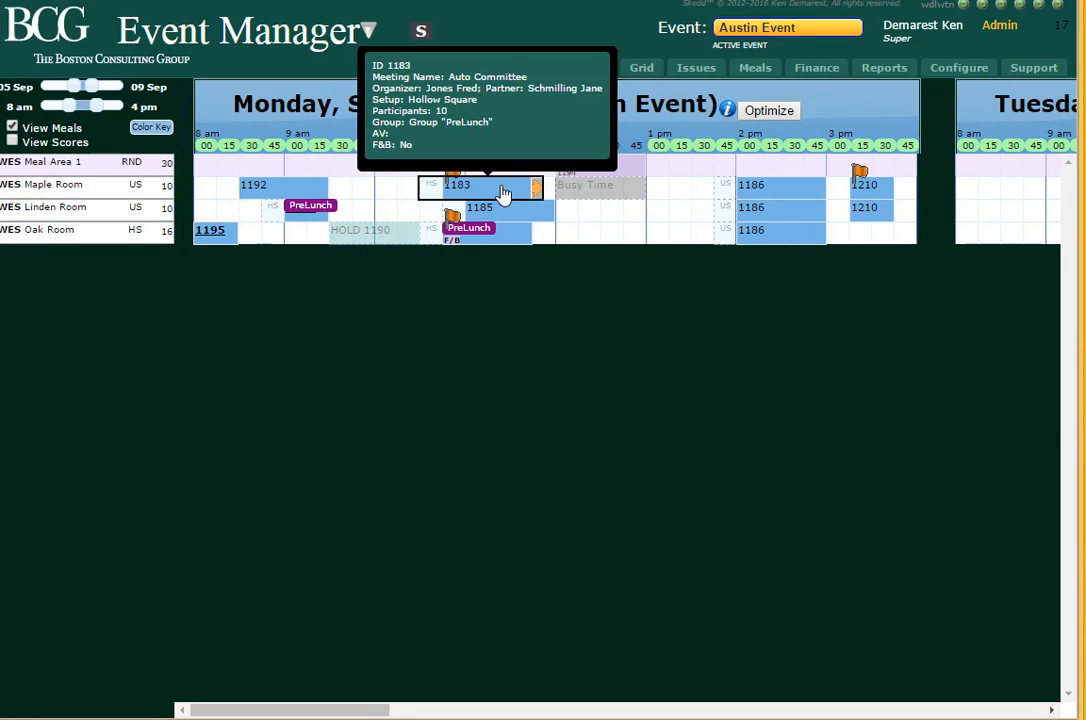